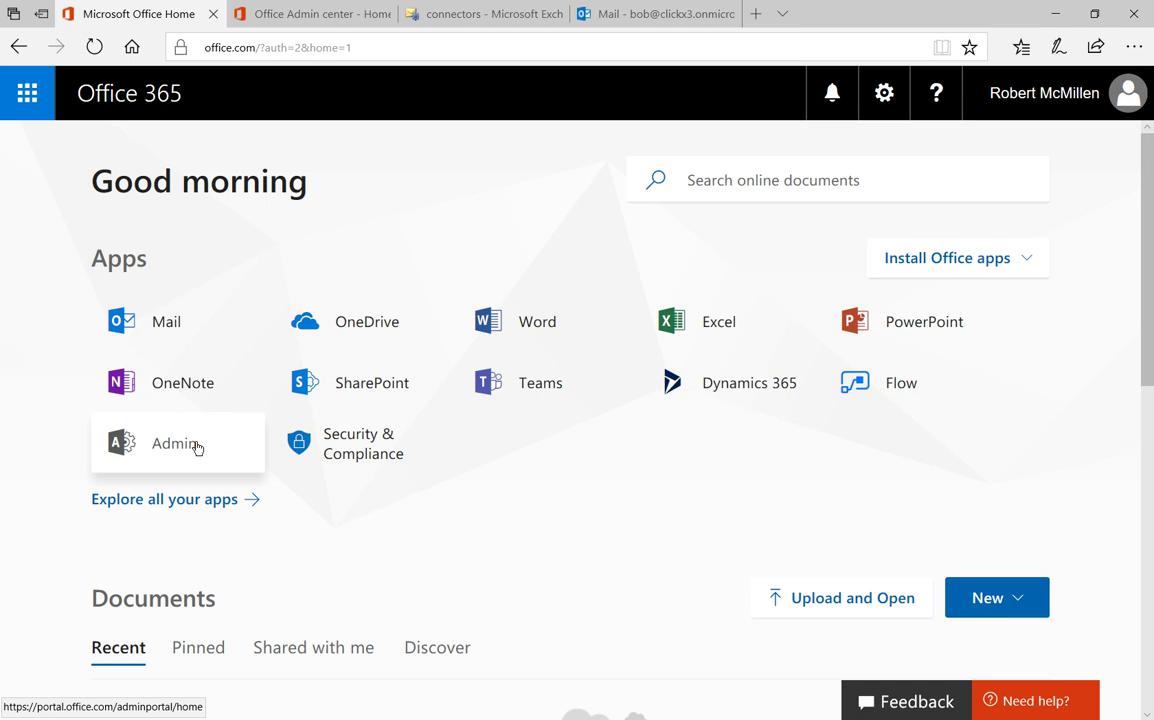
Go from the Office 365 admin home, via Admin centers, to the Exchange connectors page.
click(291, 13)
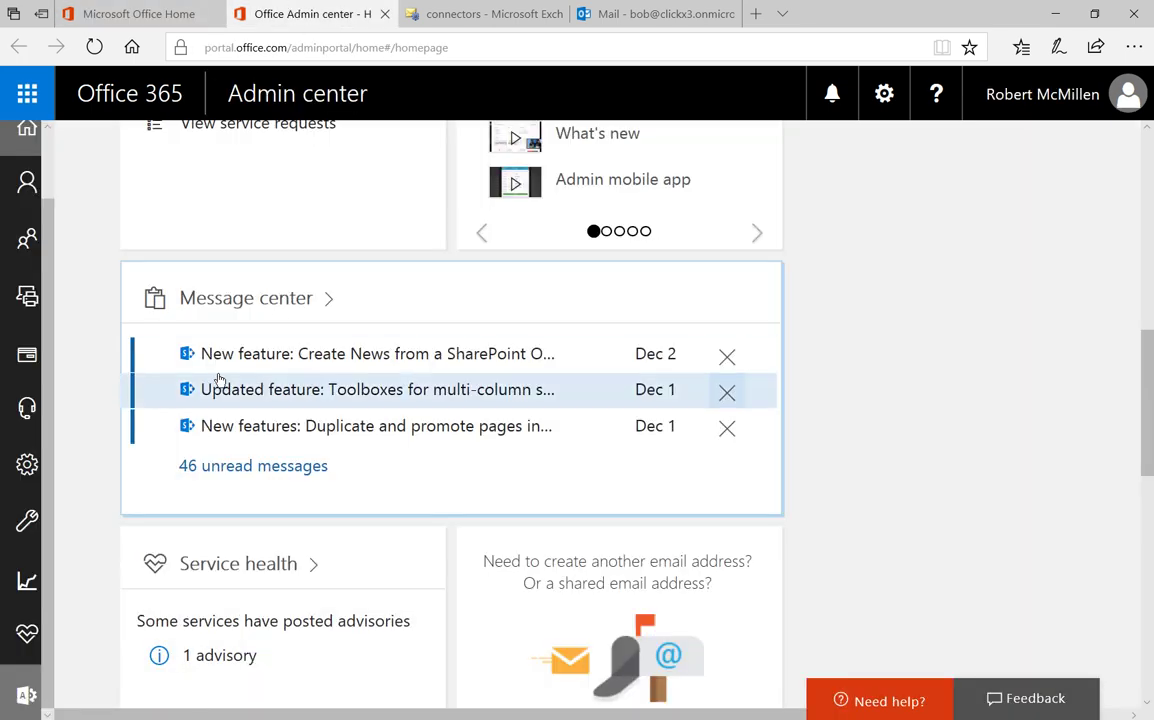
click(22, 702)
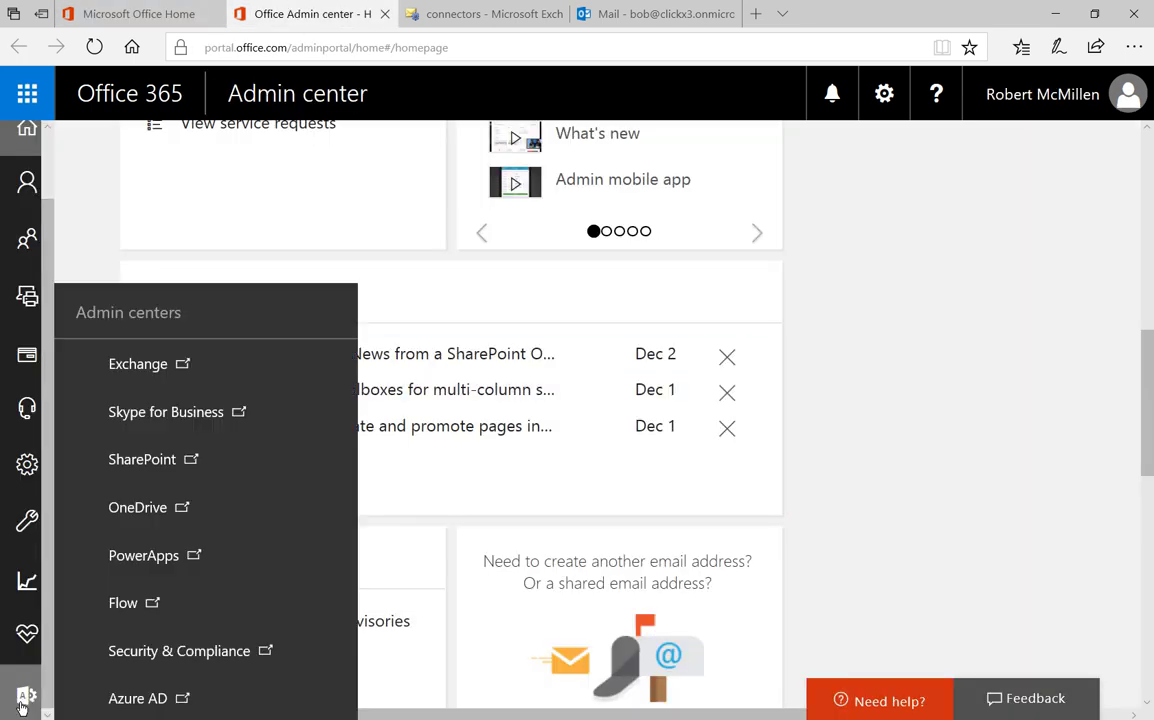
mouse_move(24, 695)
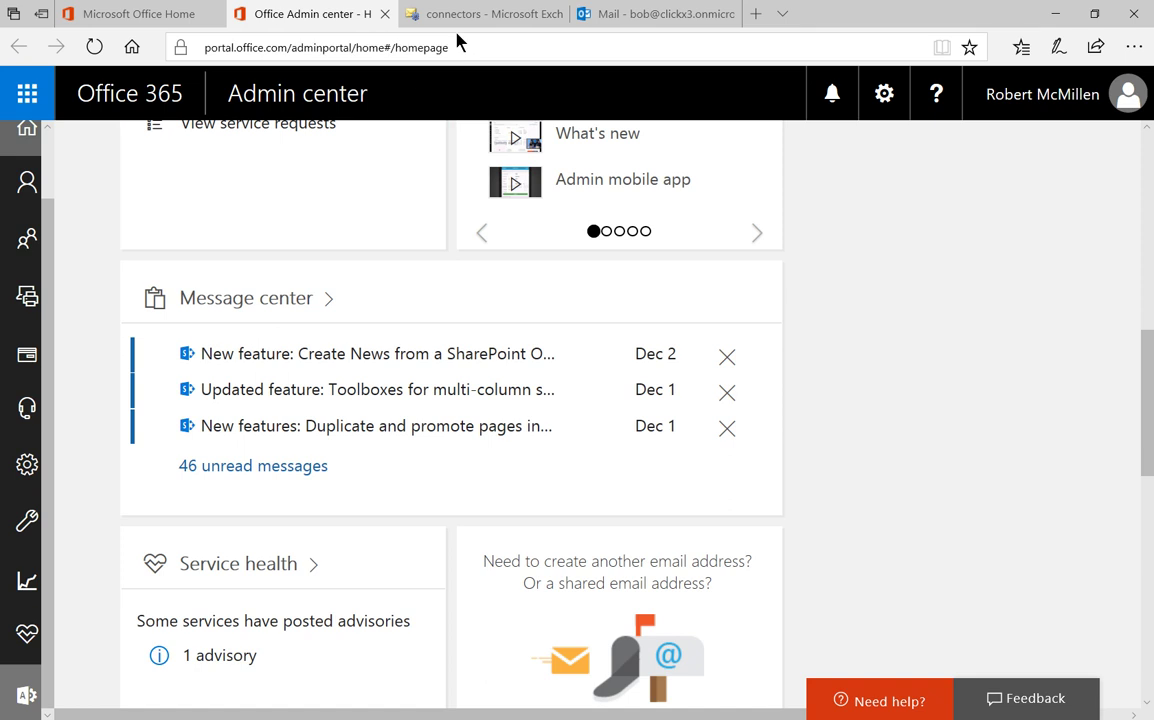
click(450, 14)
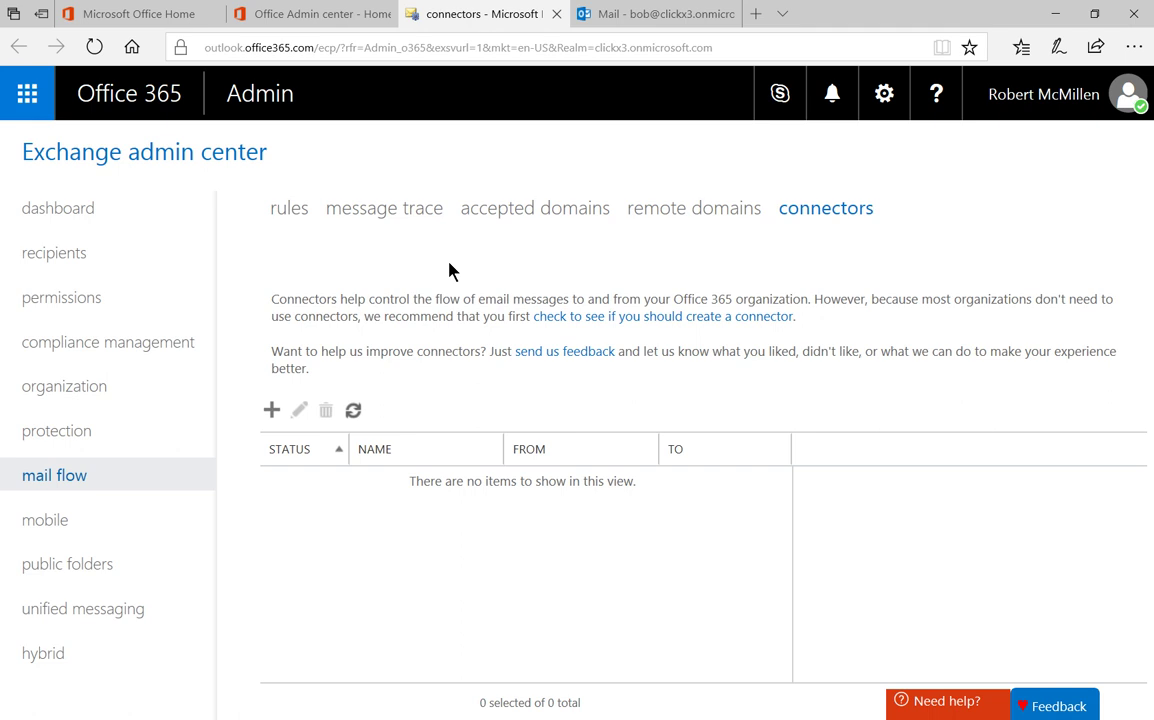
Start a new full-screen connector with mail flowing from Office 365 to Partner organization.
click(271, 410)
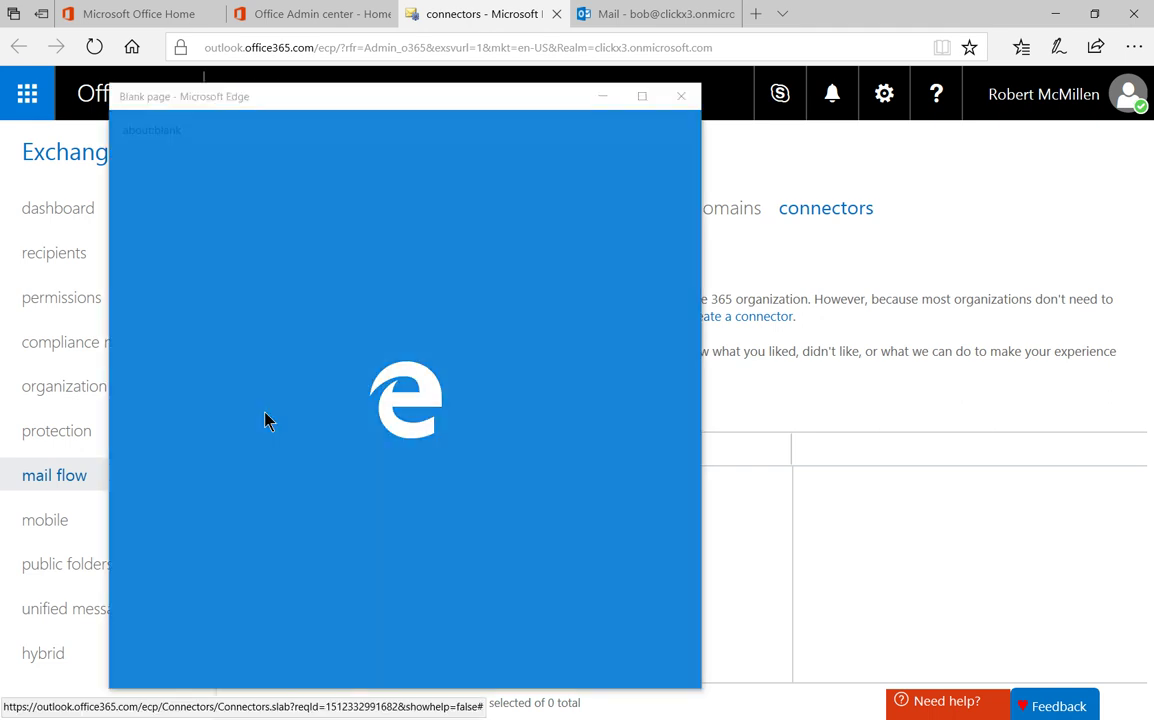
click(642, 96)
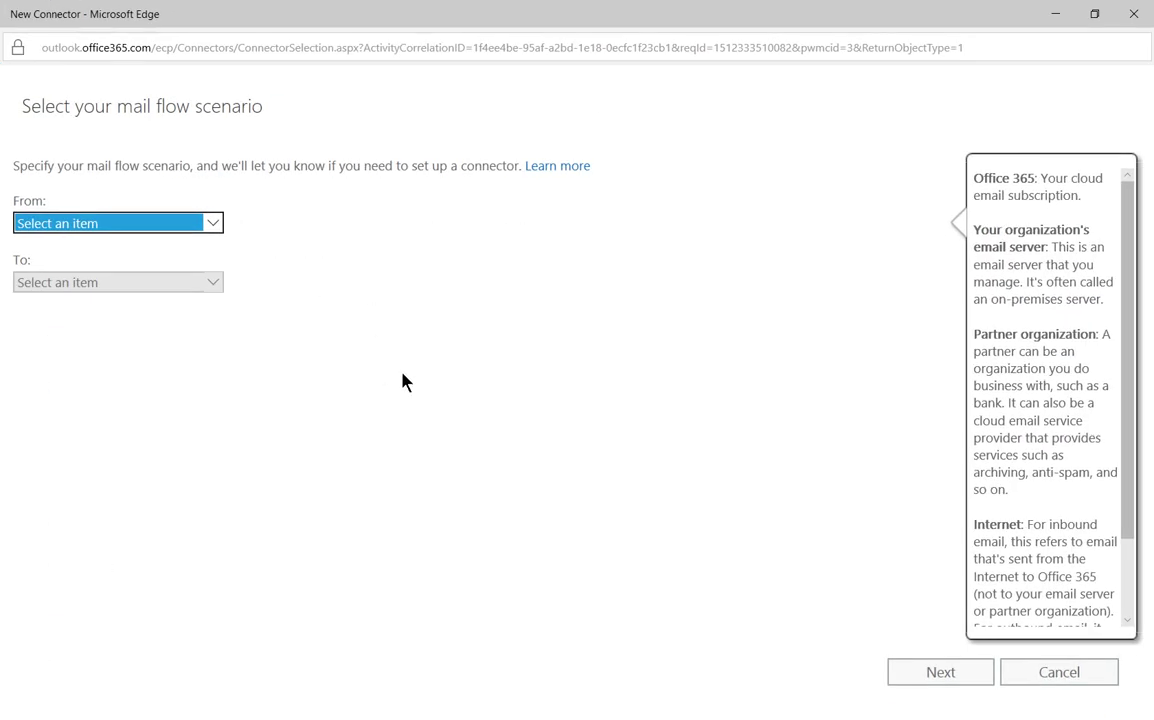
click(212, 224)
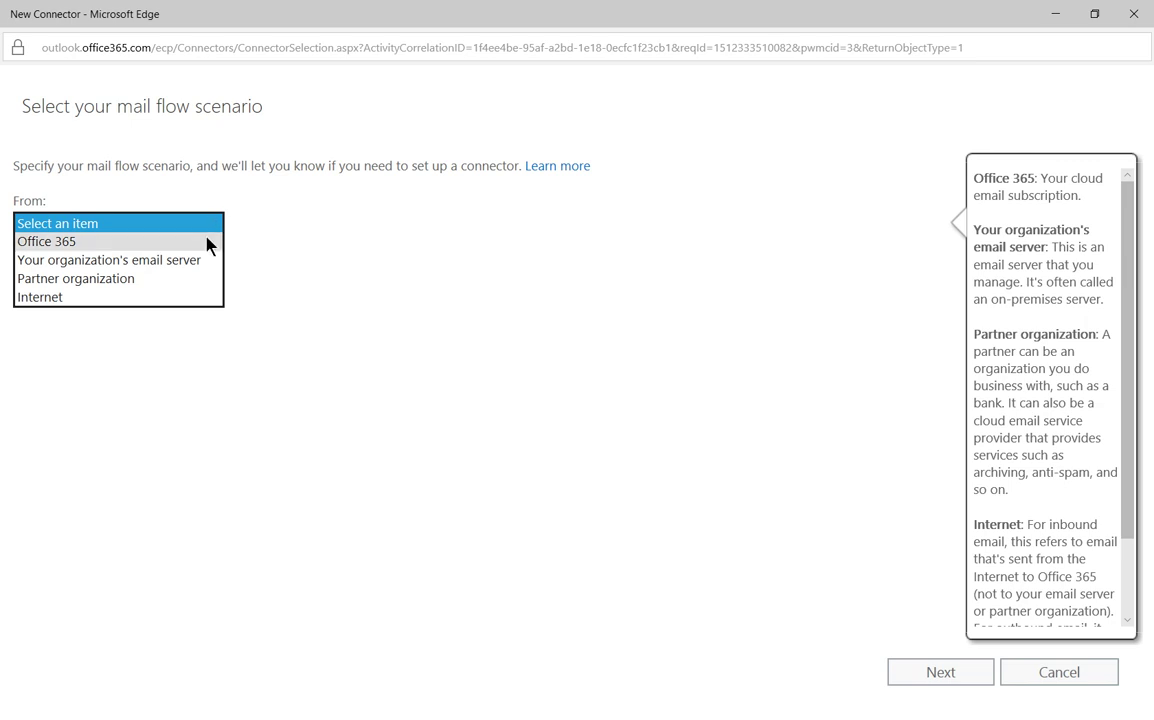
click(209, 242)
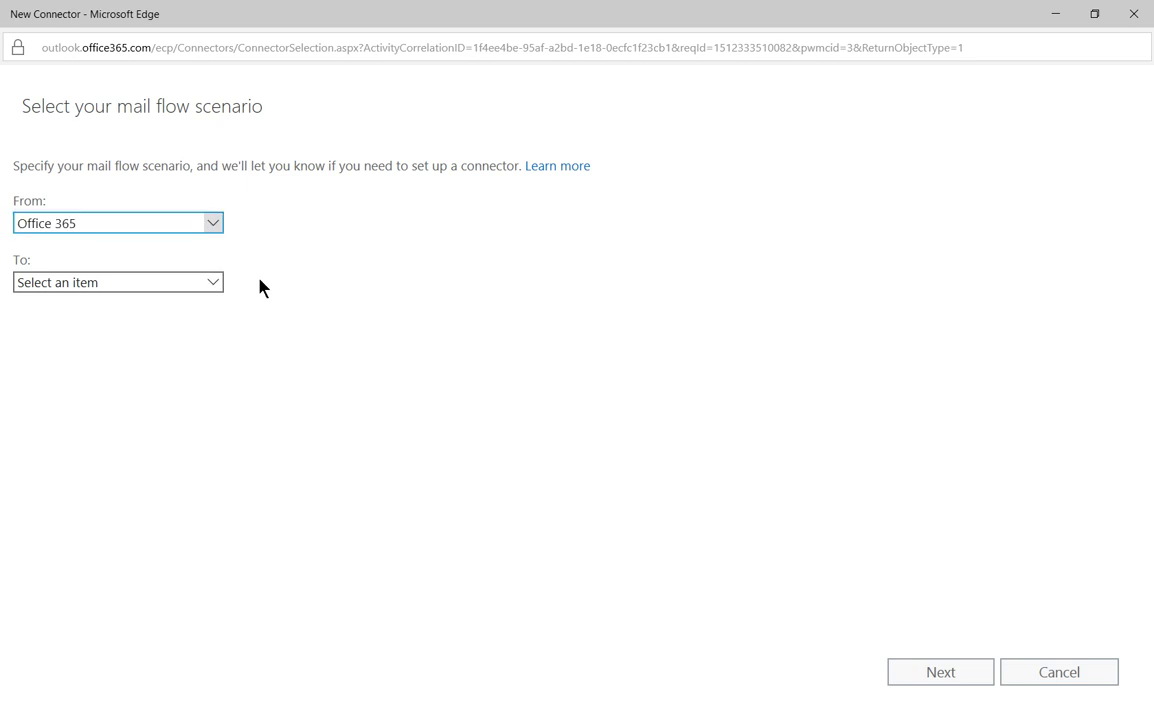
click(212, 284)
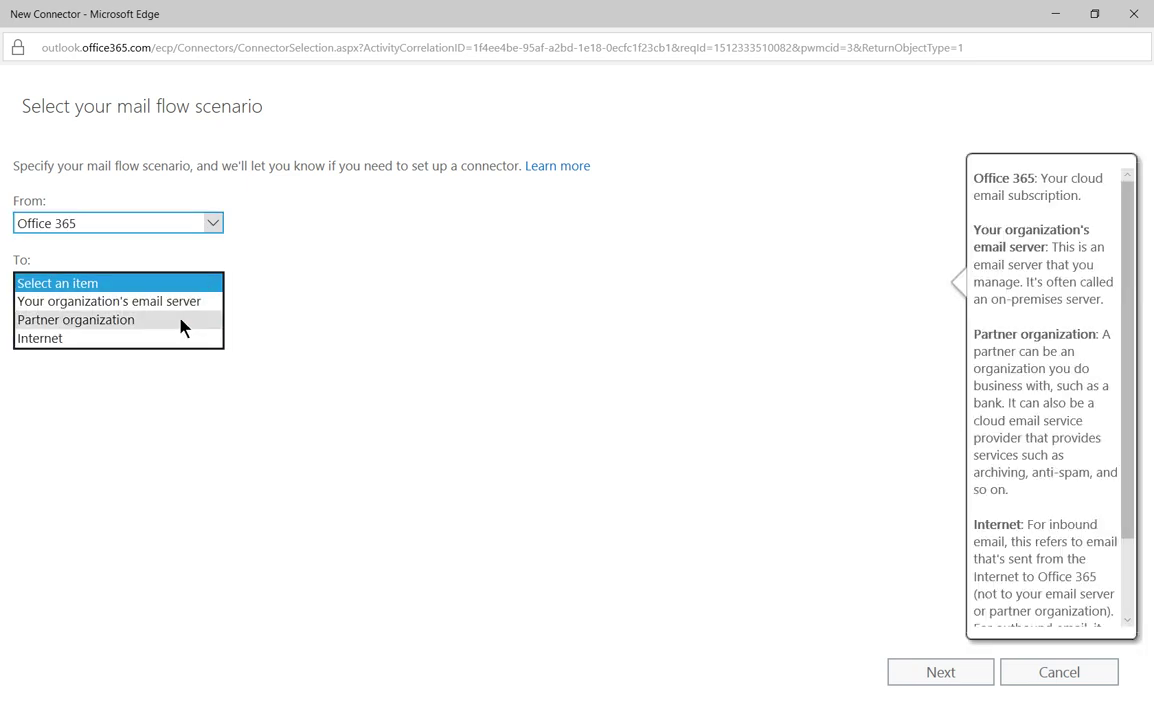
click(181, 321)
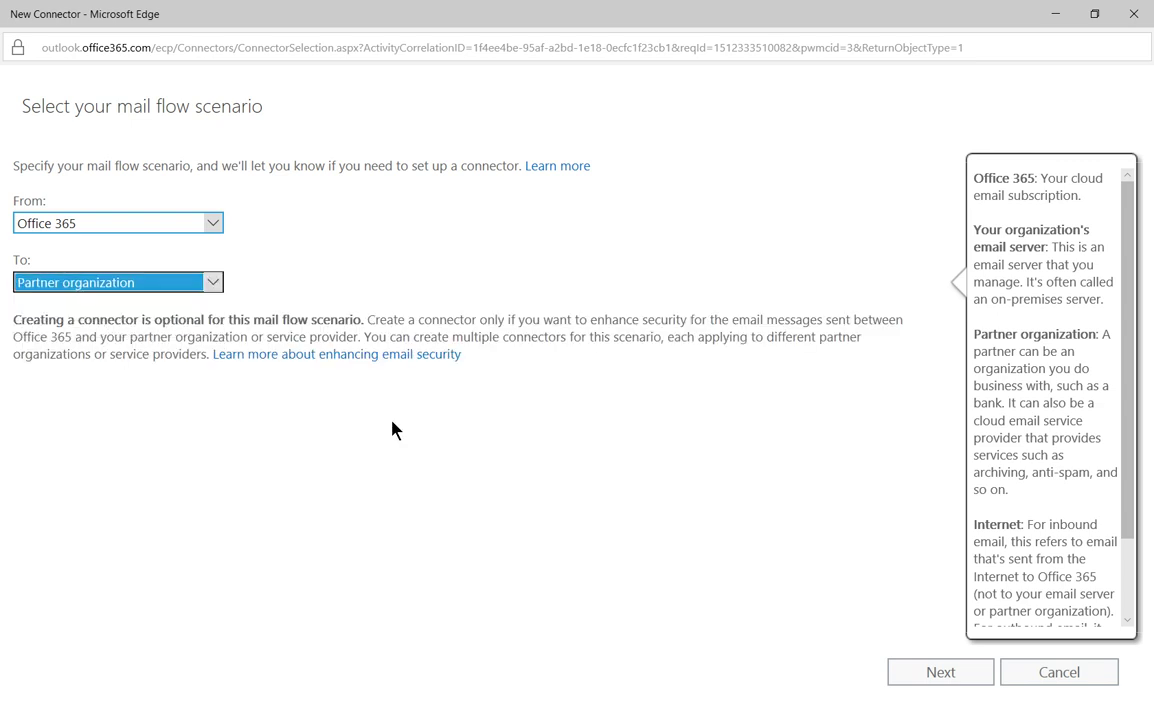
click(903, 675)
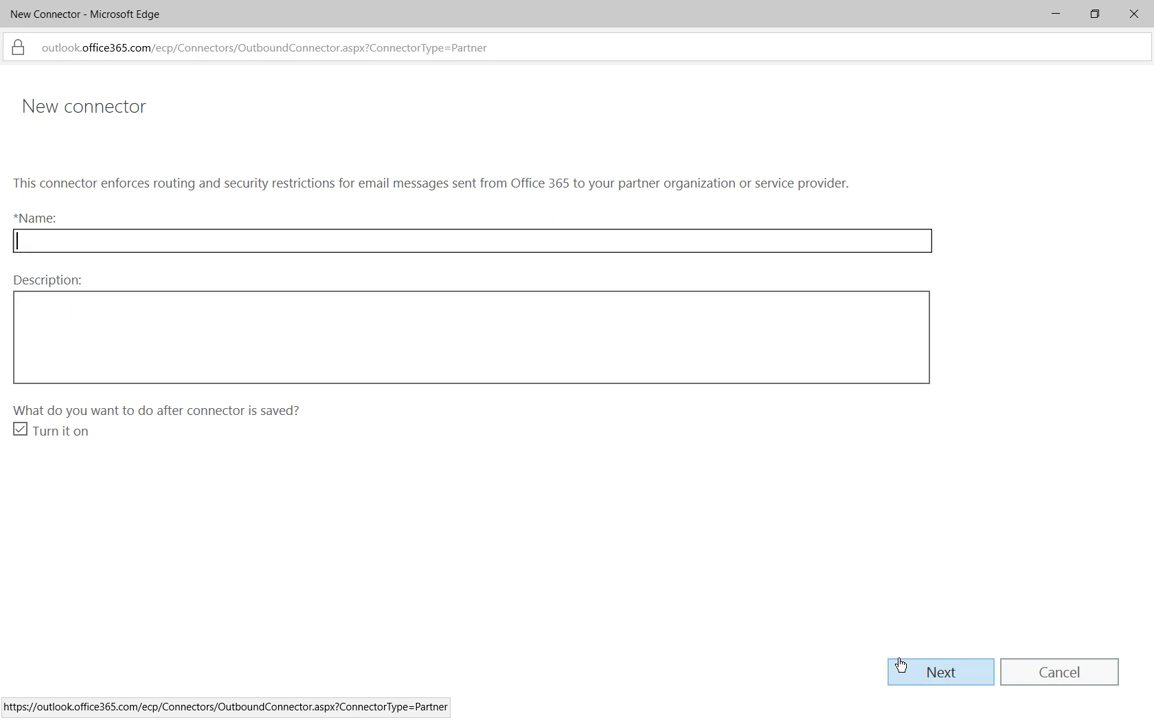
Name the connector Techpublishing.com, leaving the description blank and the connector turned on.
text(Techpublish)
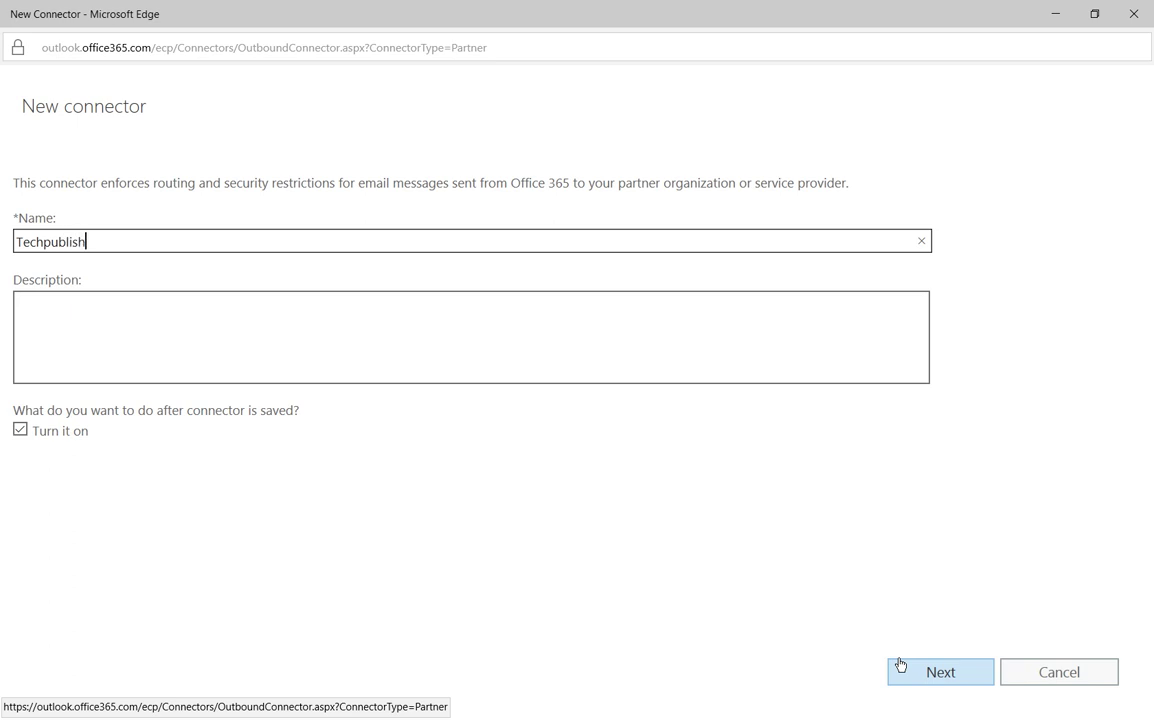
text(ing.com)
double_click(138, 242)
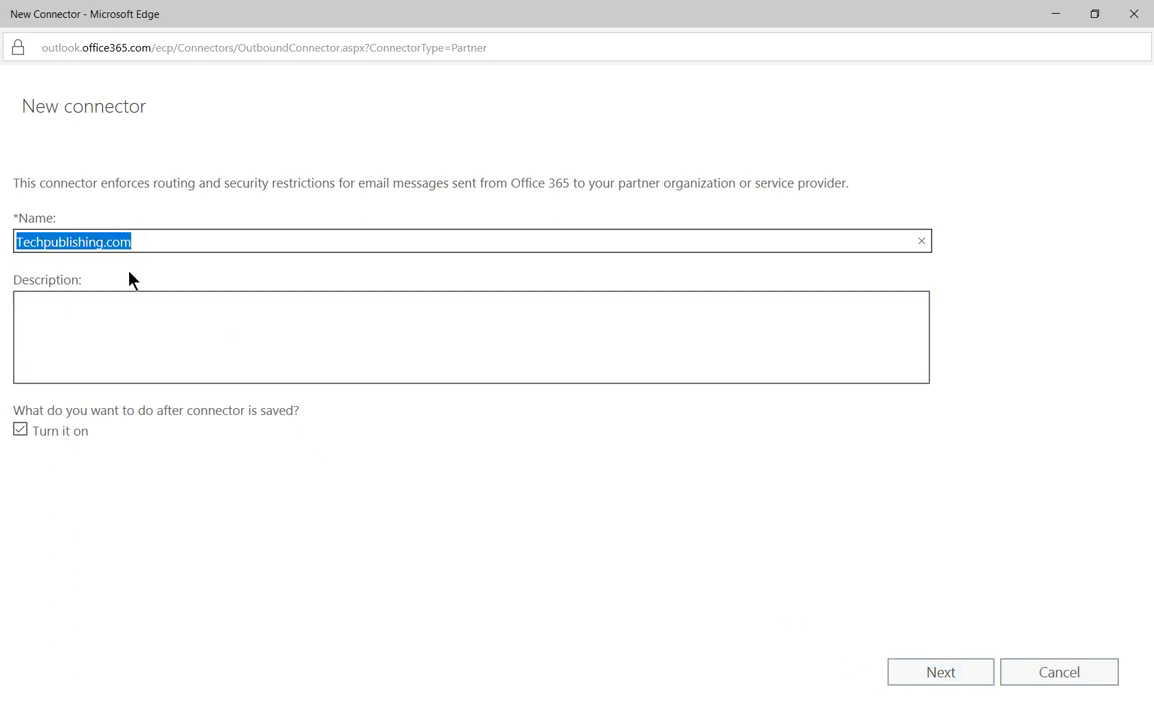
click(280, 345)
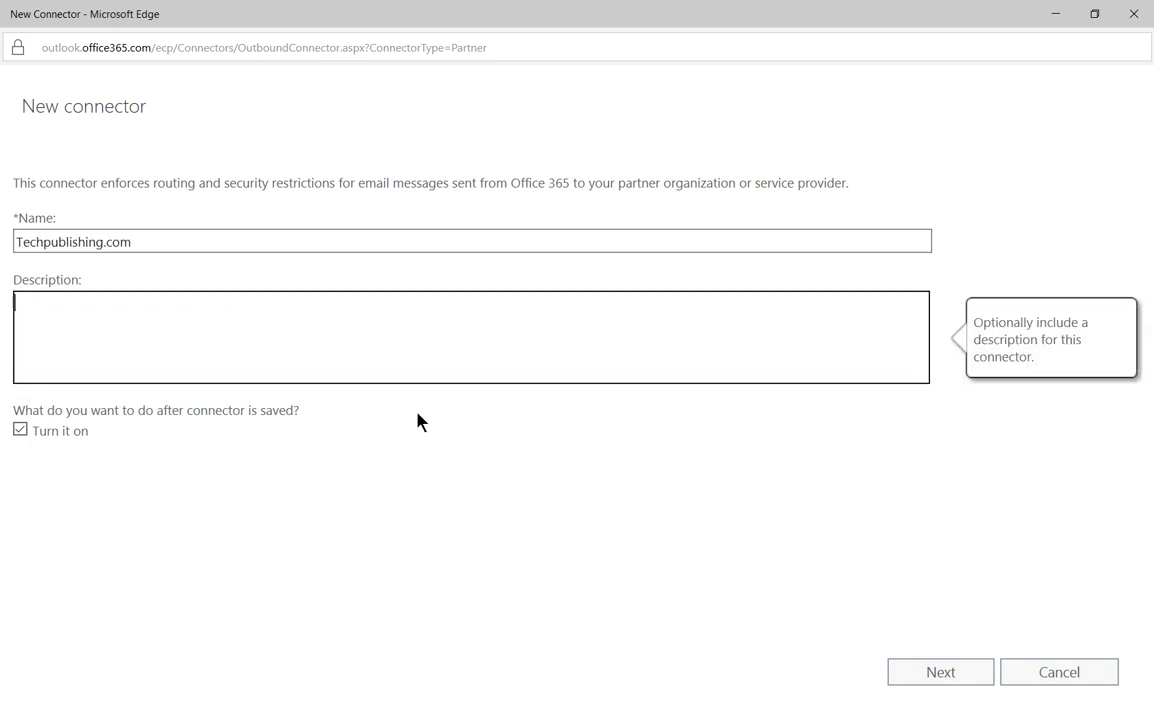
click(421, 490)
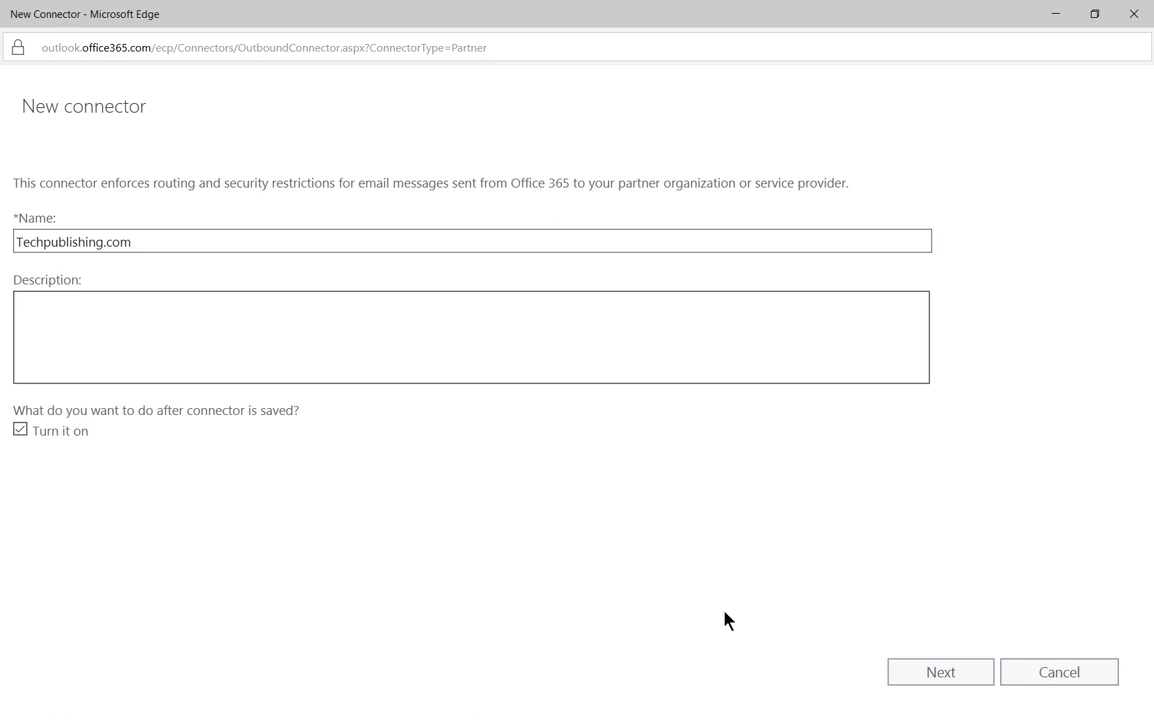
click(906, 670)
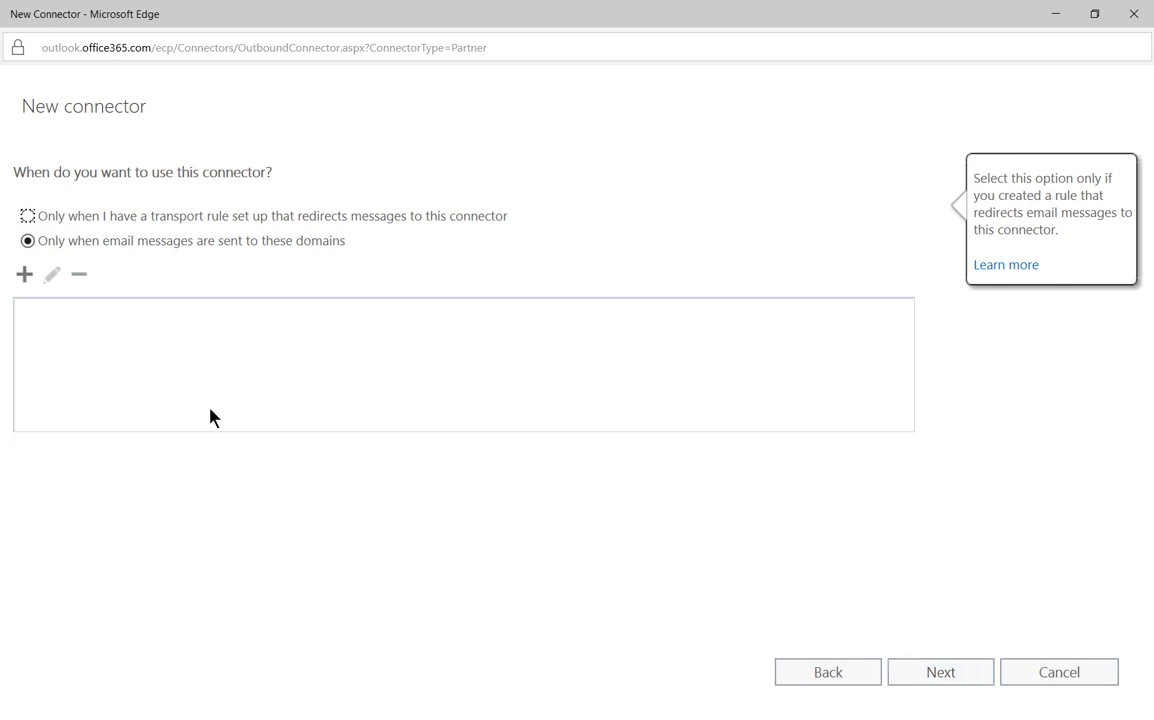
Limit the connector to mail sent to the Techpublishing.com domain.
click(24, 275)
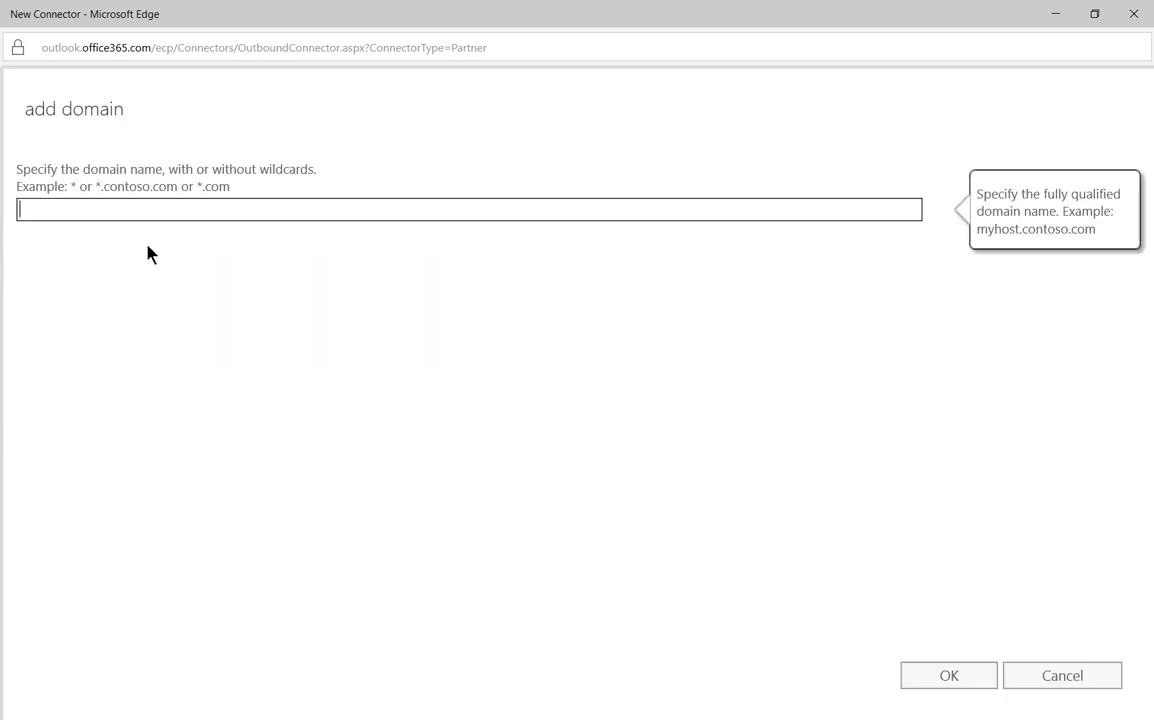
text(Techpublishing.com)
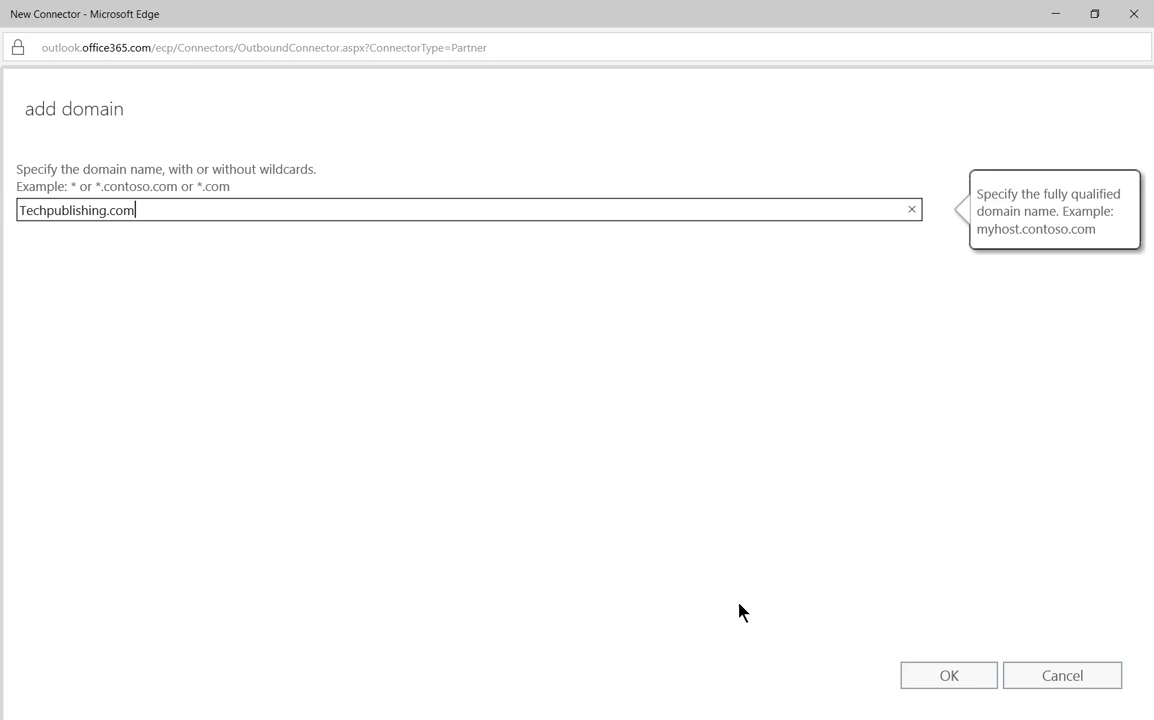
click(943, 680)
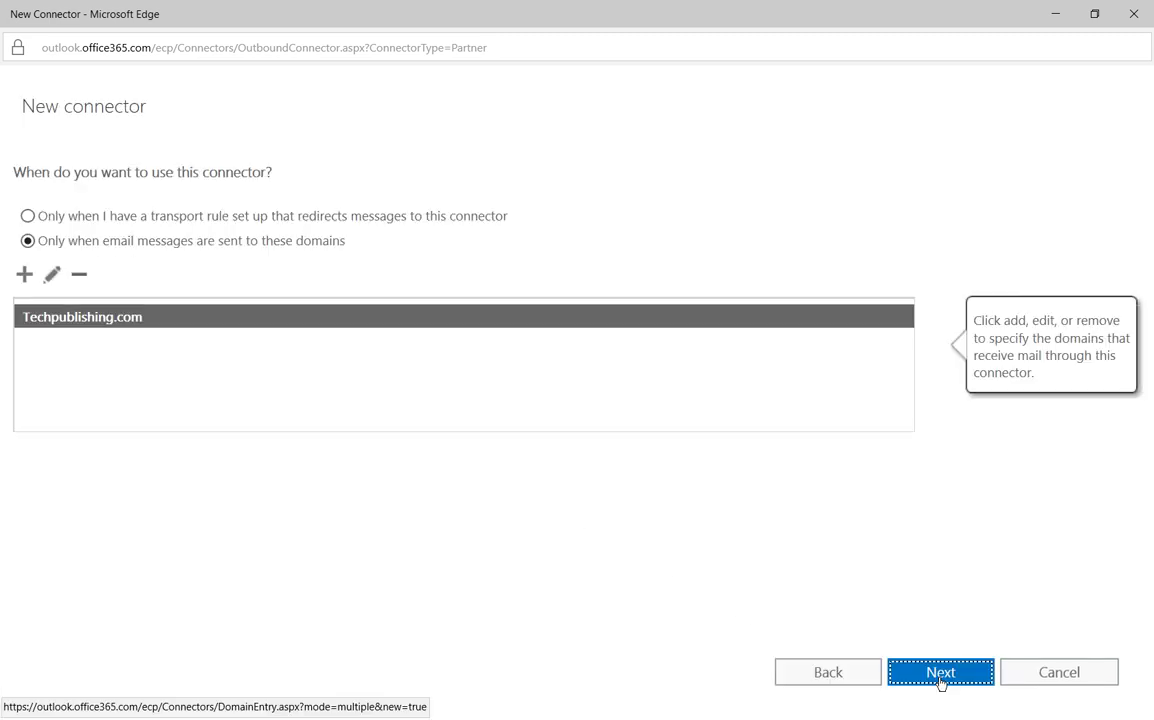
click(940, 672)
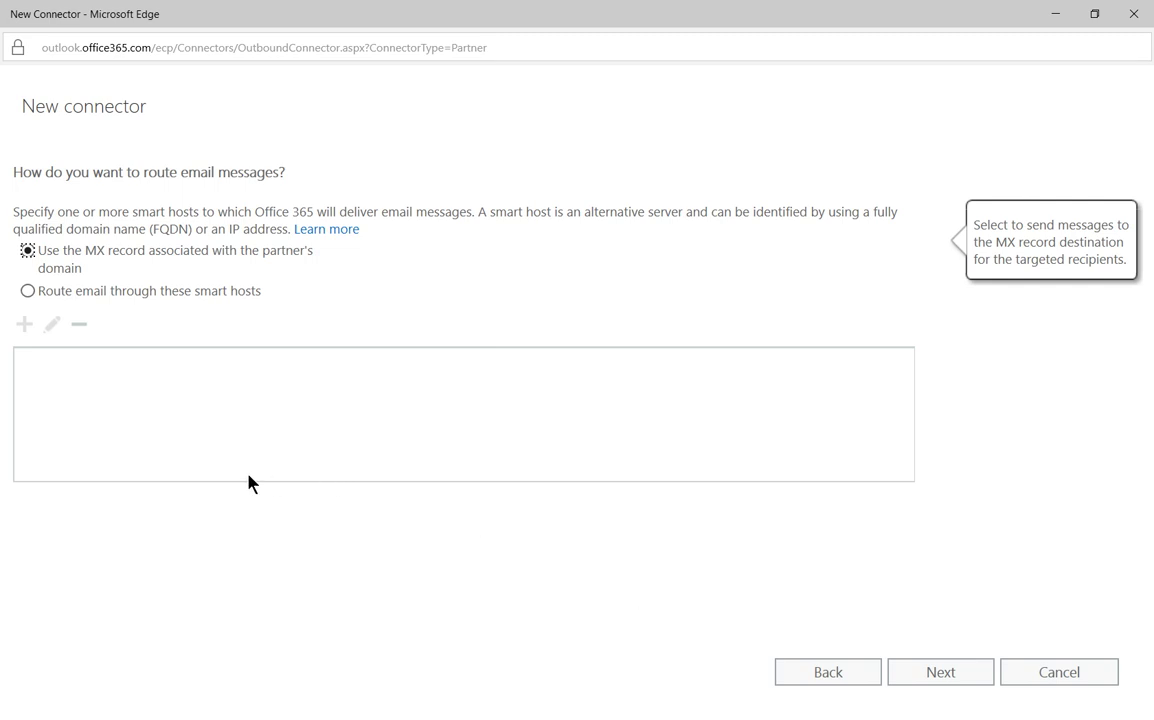
Route the connector's email through smart host 1.1.1.1.
click(27, 290)
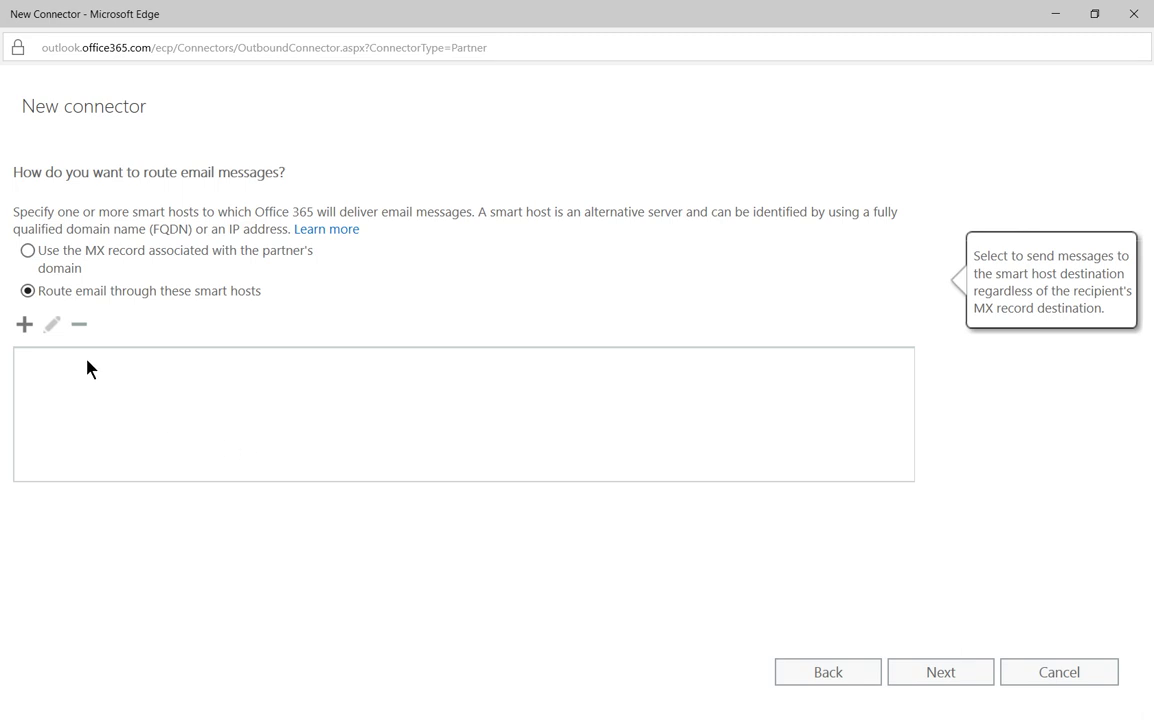
click(24, 324)
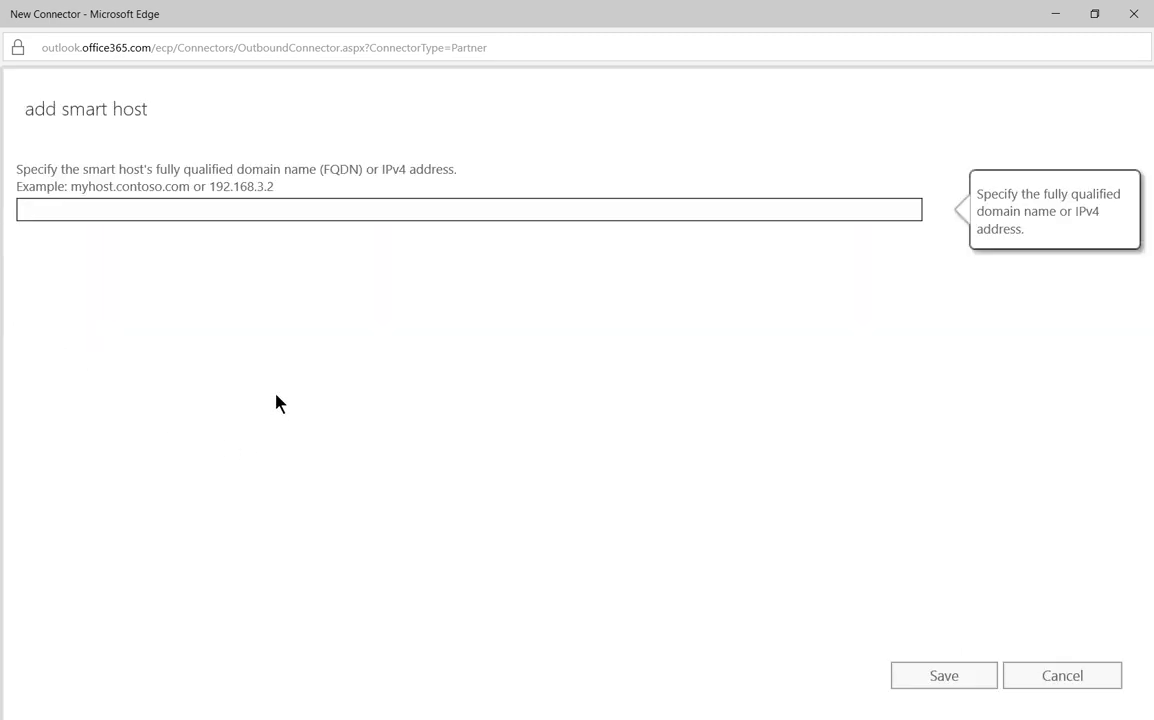
text(1.1.1.1)
click(922, 678)
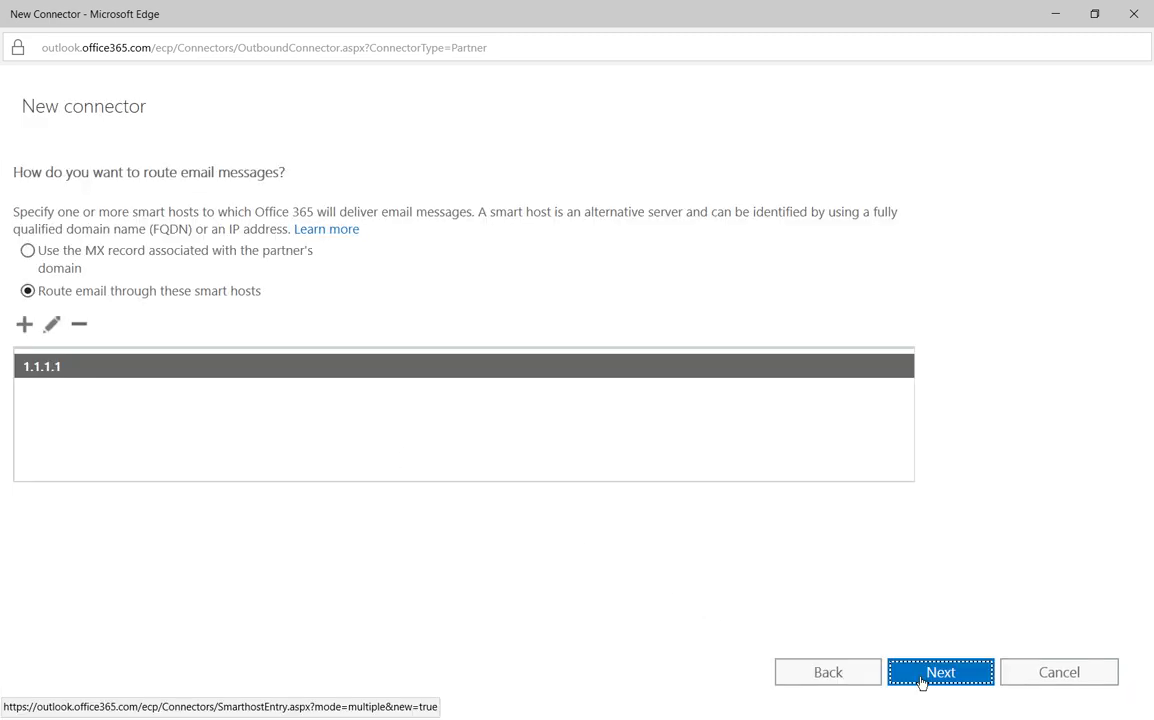
click(909, 676)
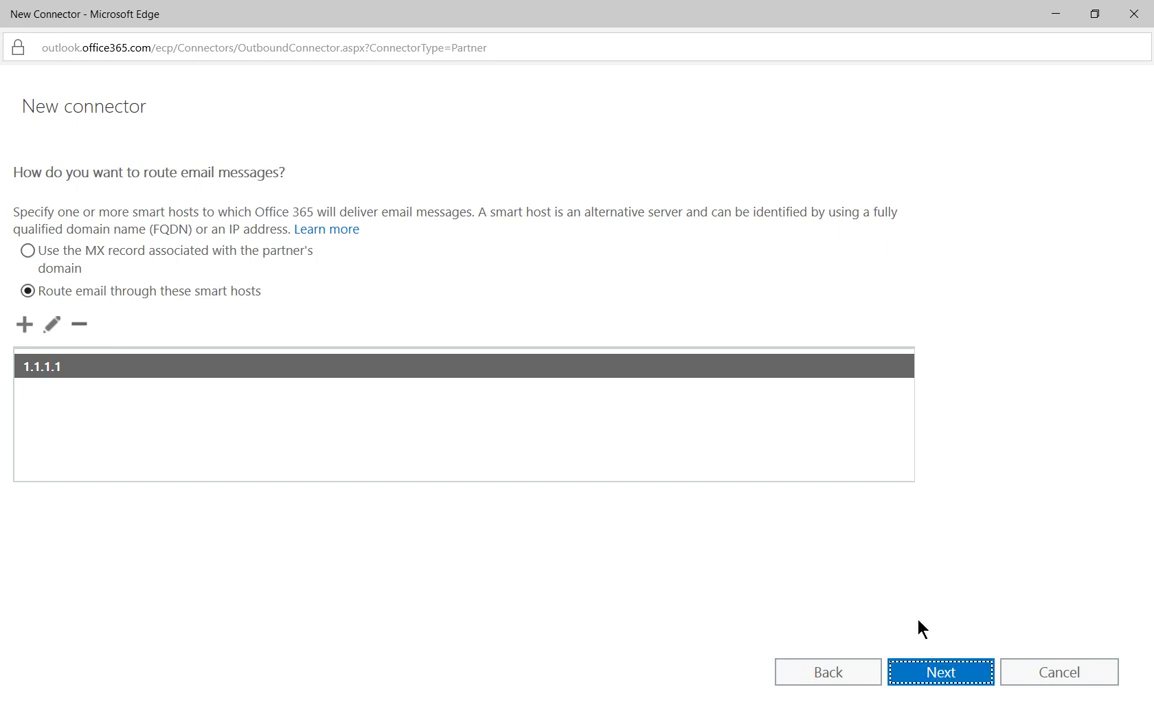
click(912, 677)
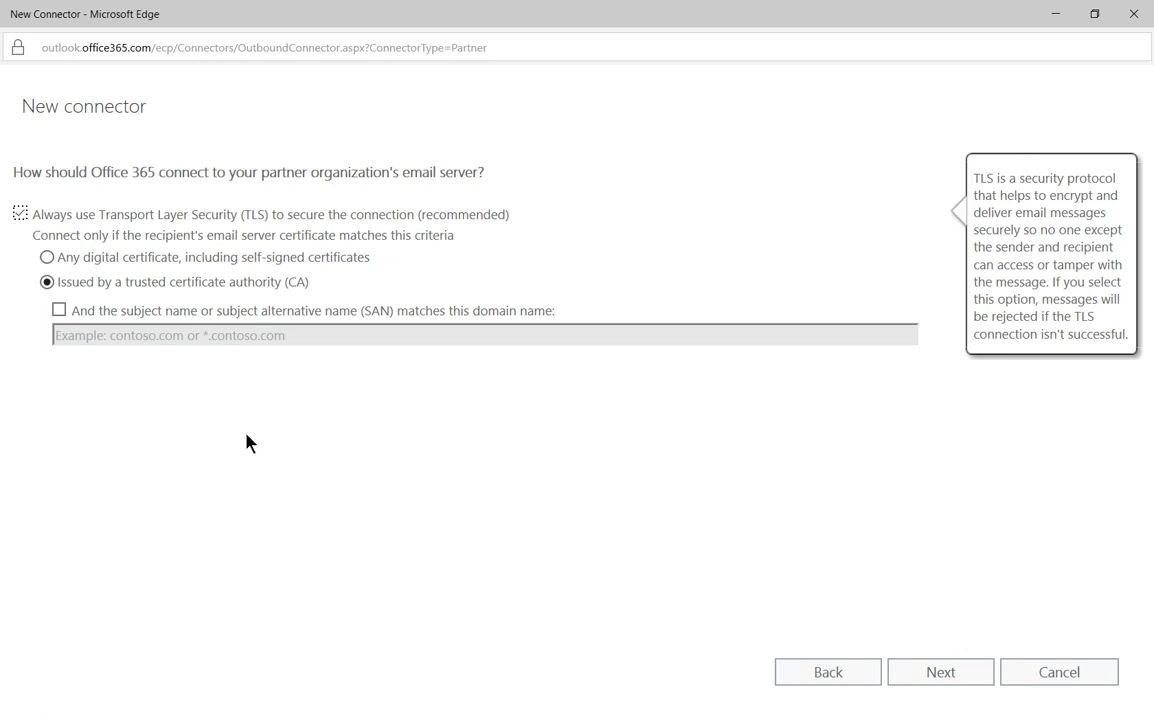
Accept any digital certificate, turn off Always use TLS, and accept the settings summary.
click(46, 257)
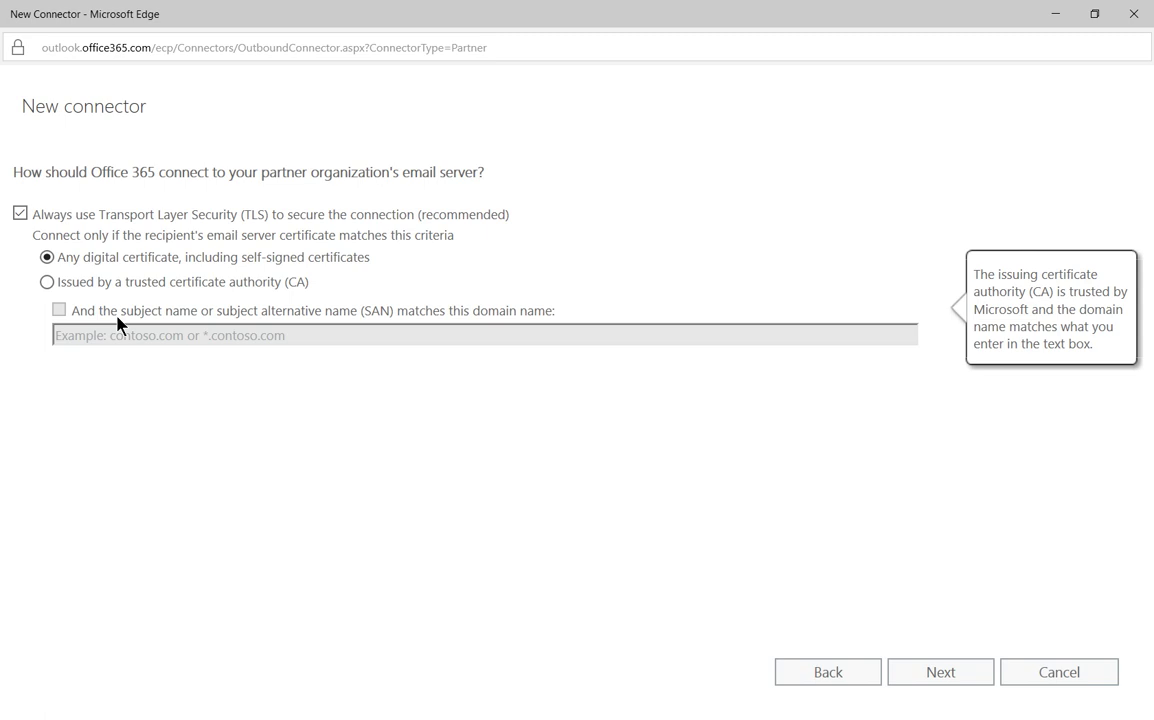
click(20, 214)
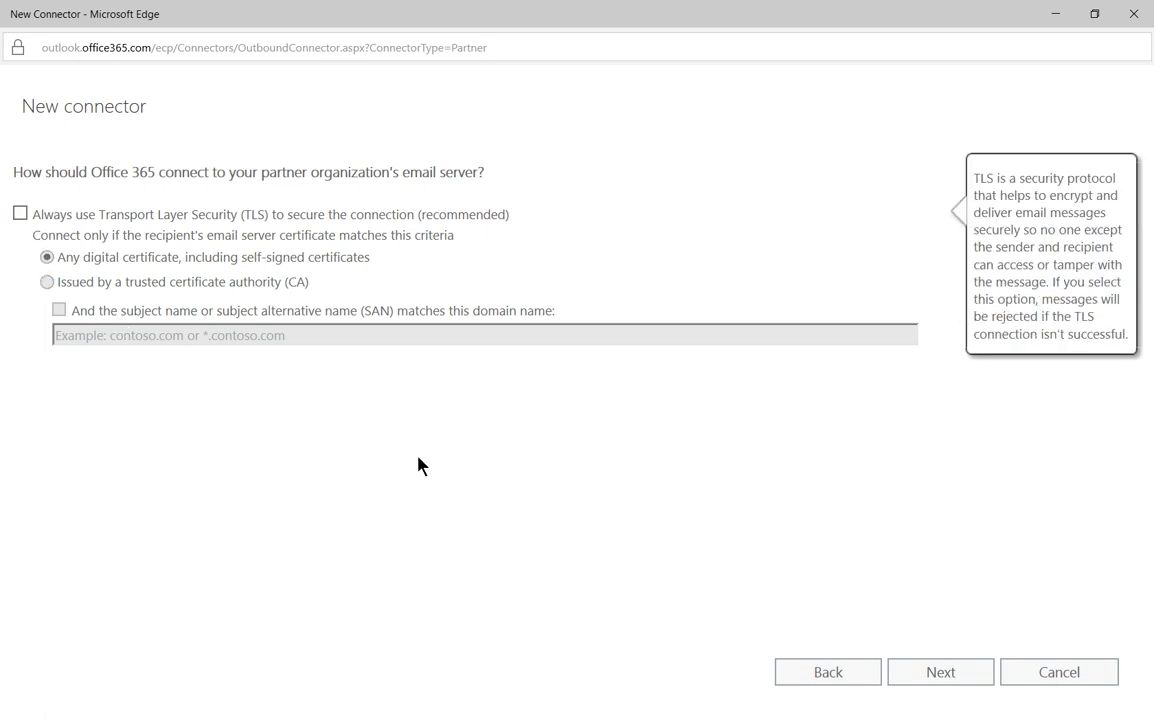
click(940, 672)
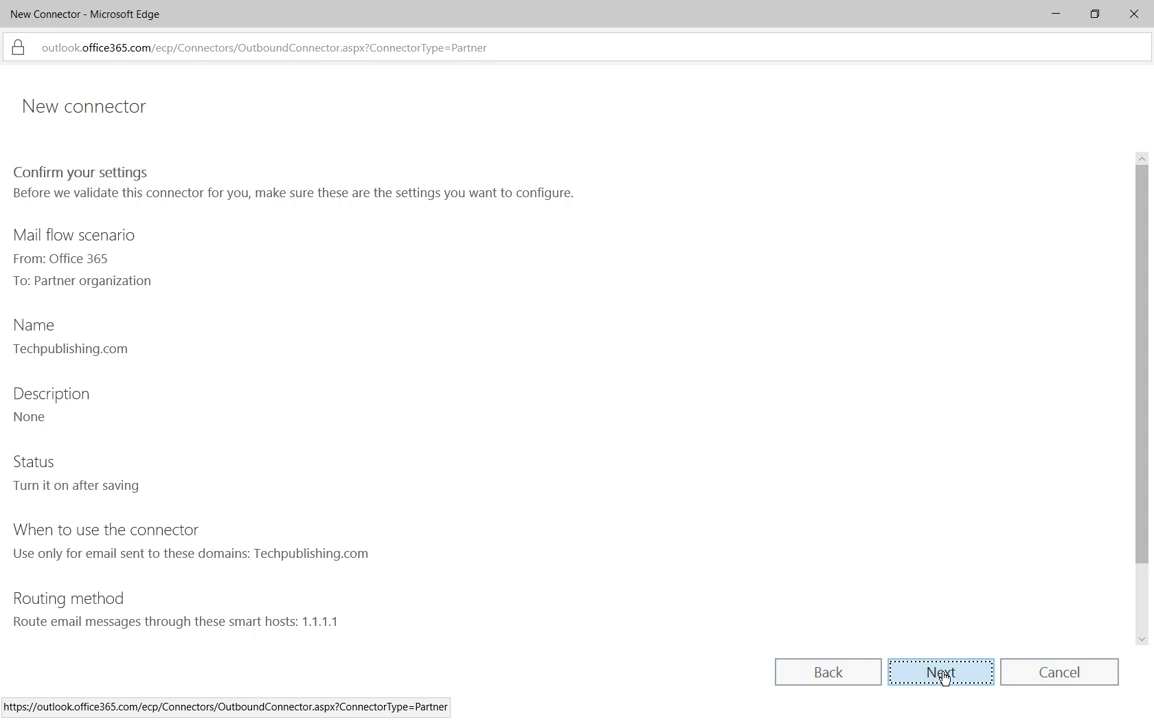
click(942, 674)
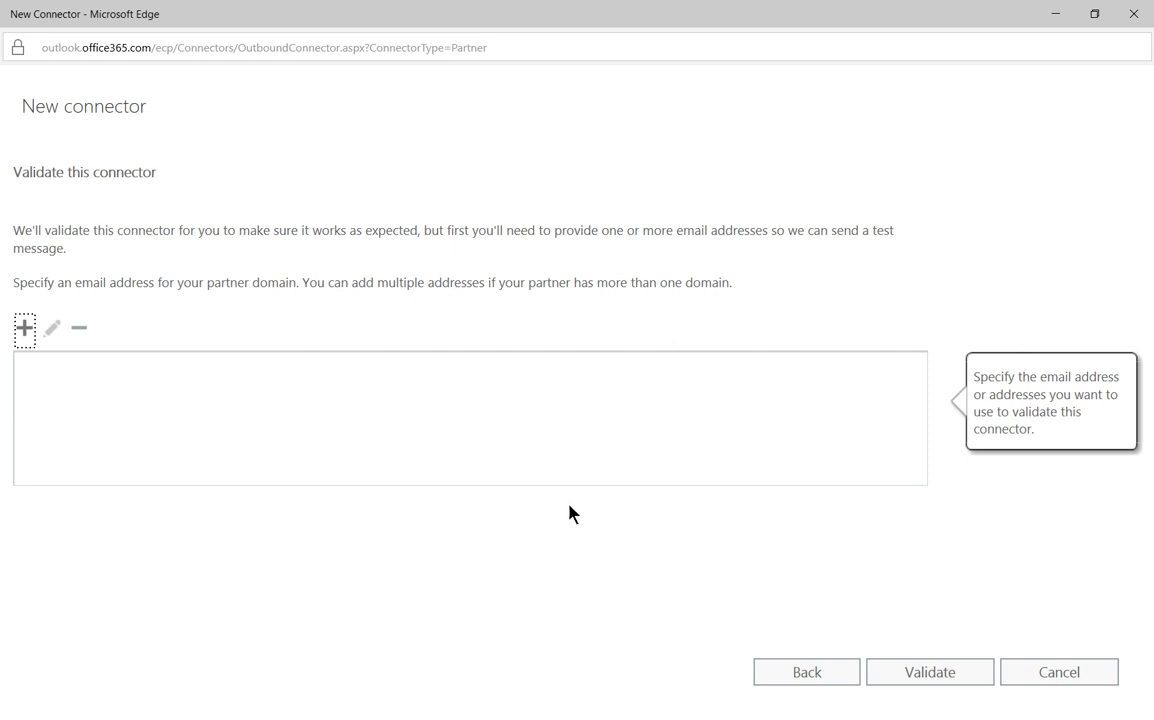
Add a test email address at Techpublishing.com and validate the connector.
click(24, 328)
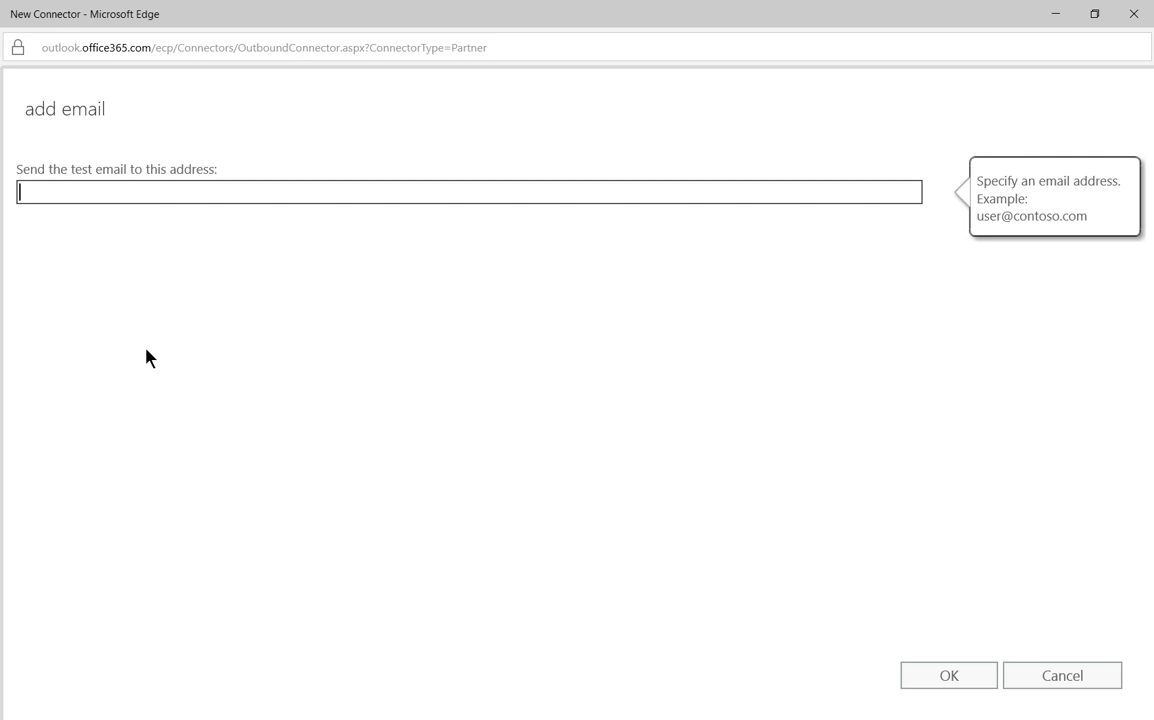
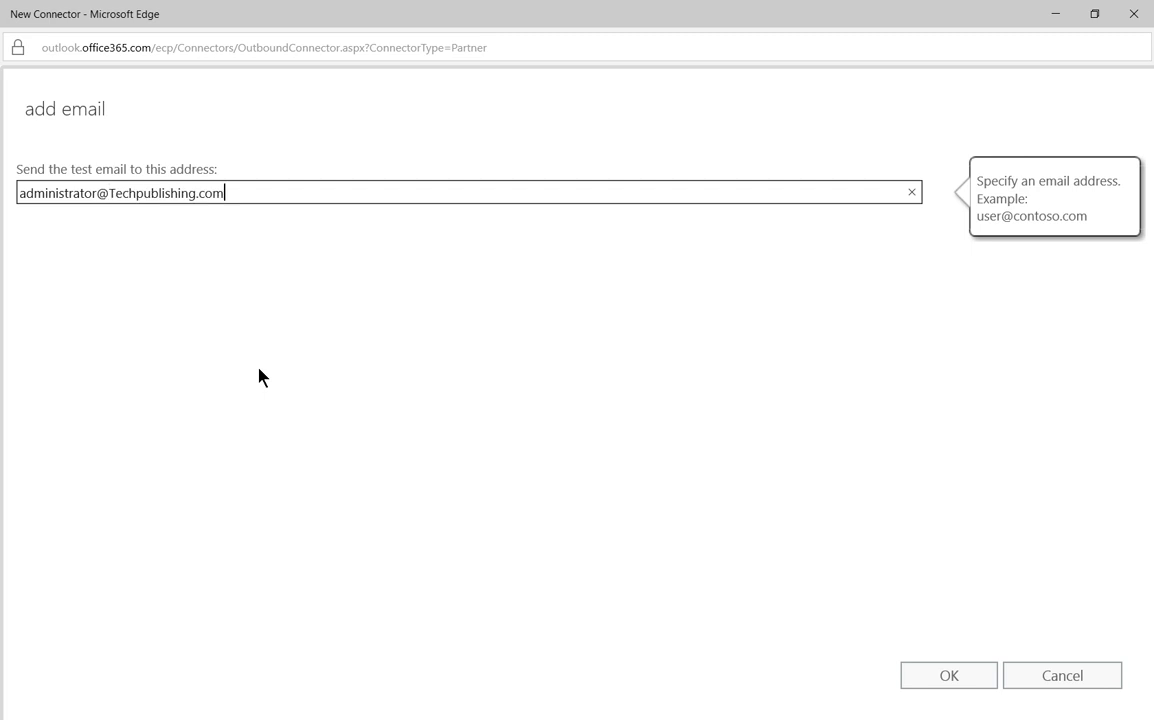
click(943, 680)
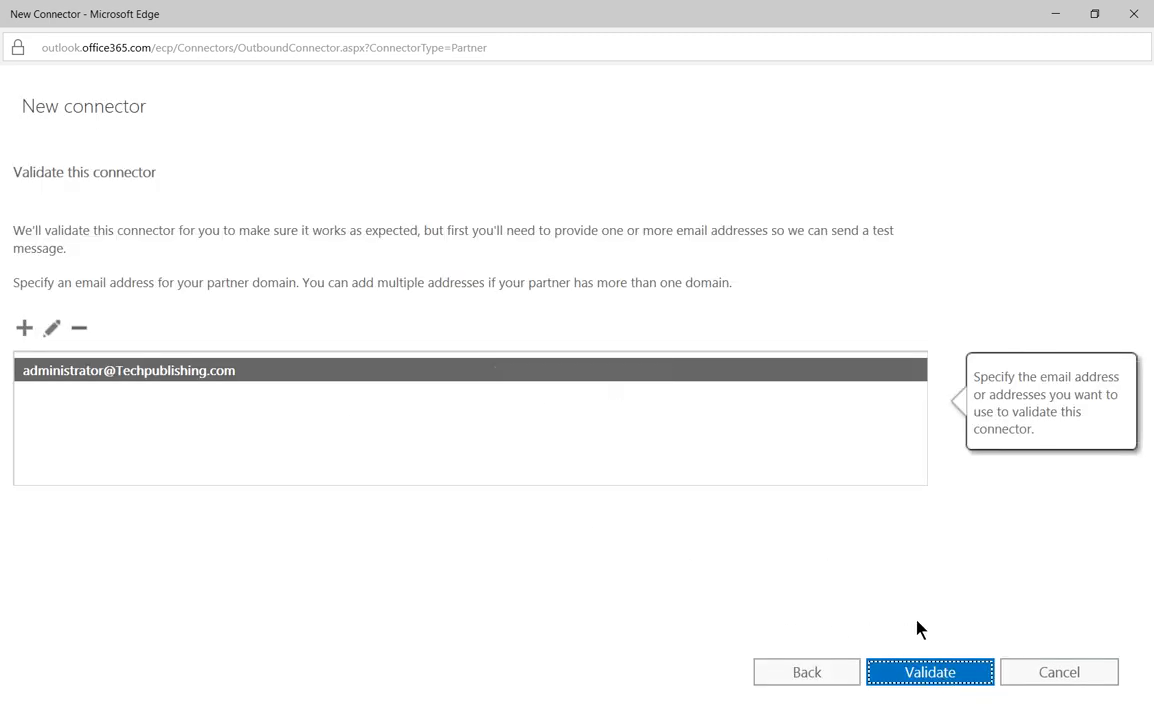
click(940, 674)
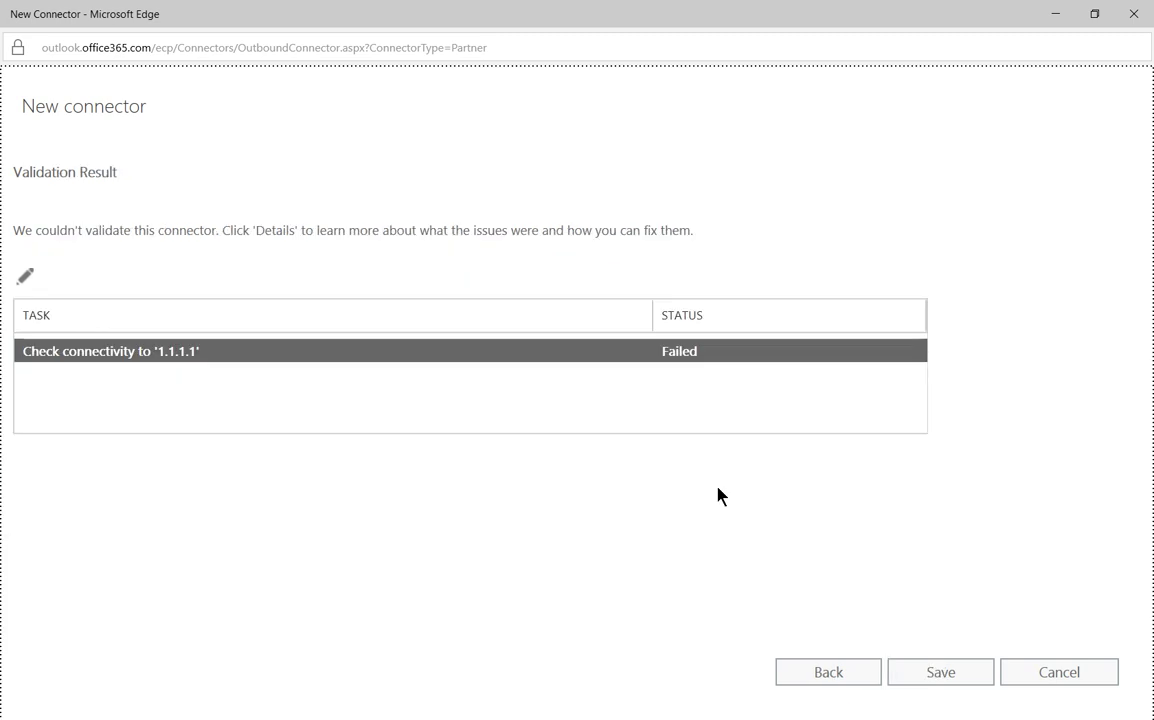
Save the connector anyway, confirming the unvalidated-connector warning.
click(938, 674)
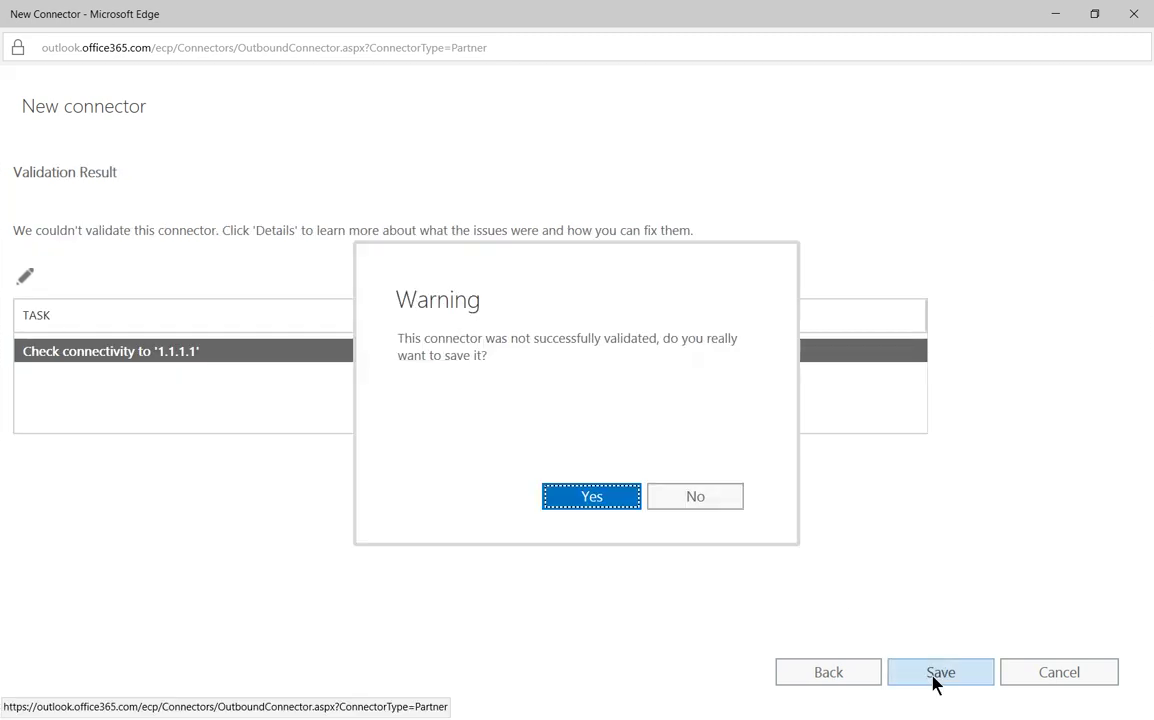
click(585, 496)
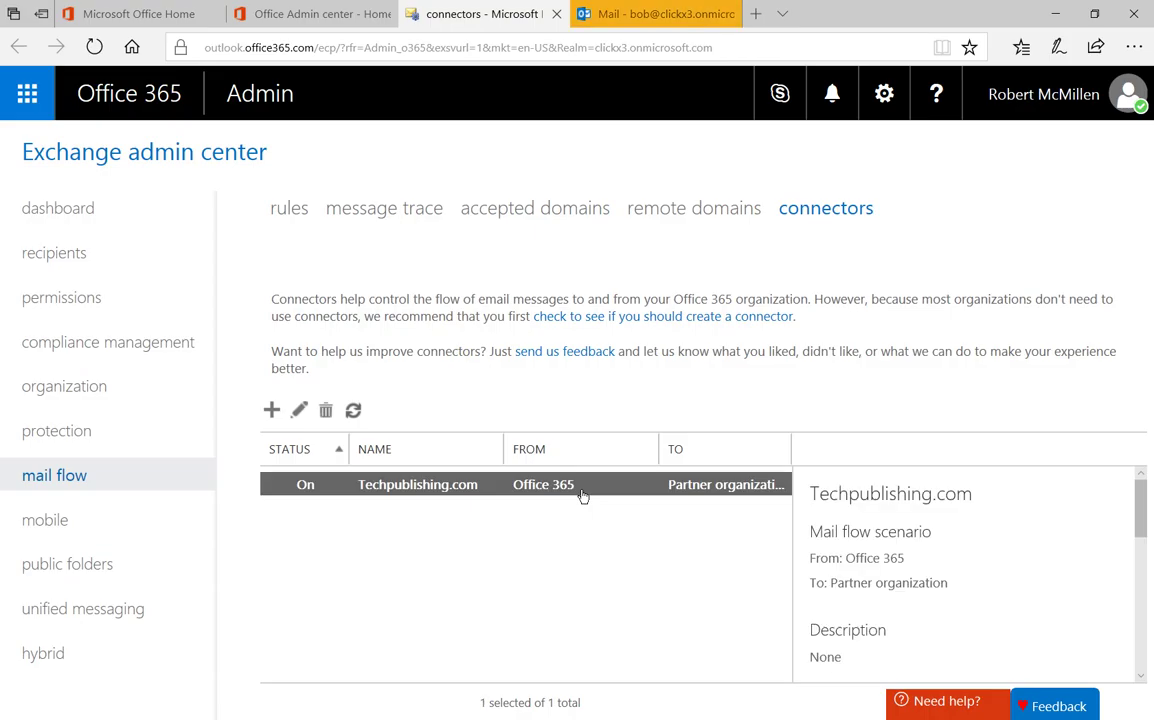